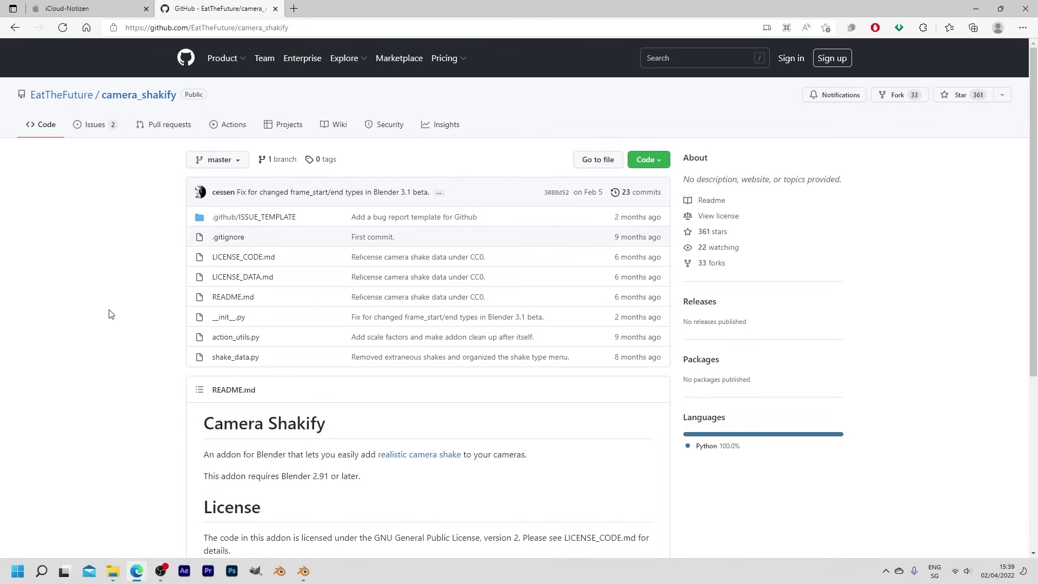
# Step: Switch to Blender and bring up the add-on preferences, checking the file browser for installing an add-on without installing anything
pyautogui.click(300, 573)
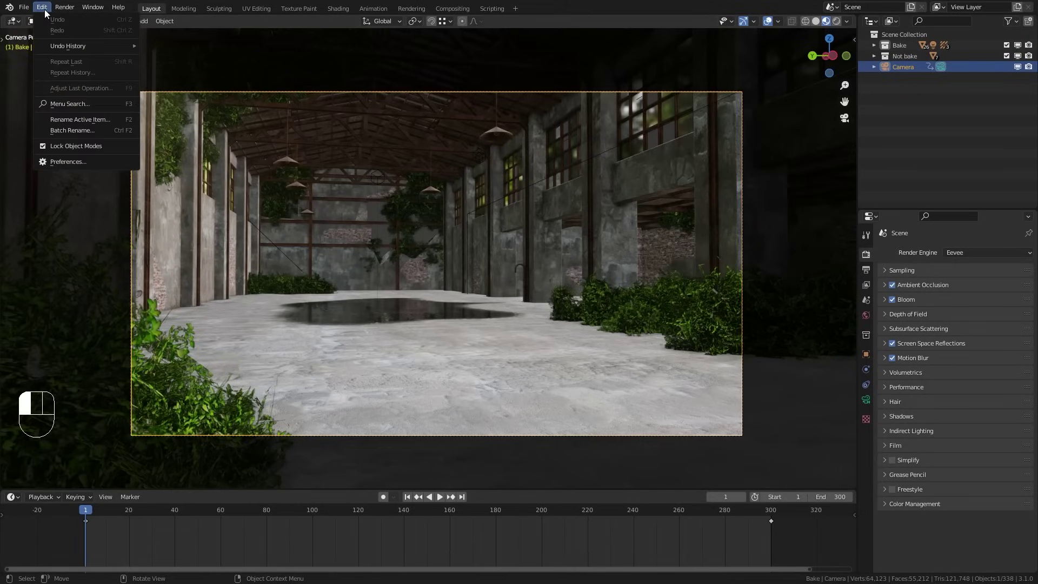
pyautogui.click(87, 161)
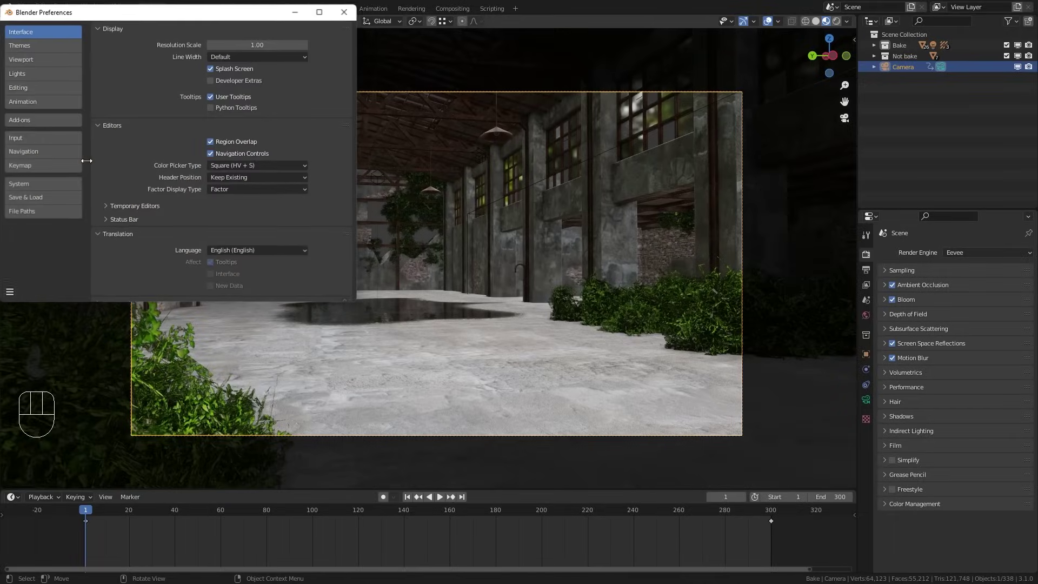
pyautogui.moveTo(110, 12); pyautogui.dragTo(378, 64)
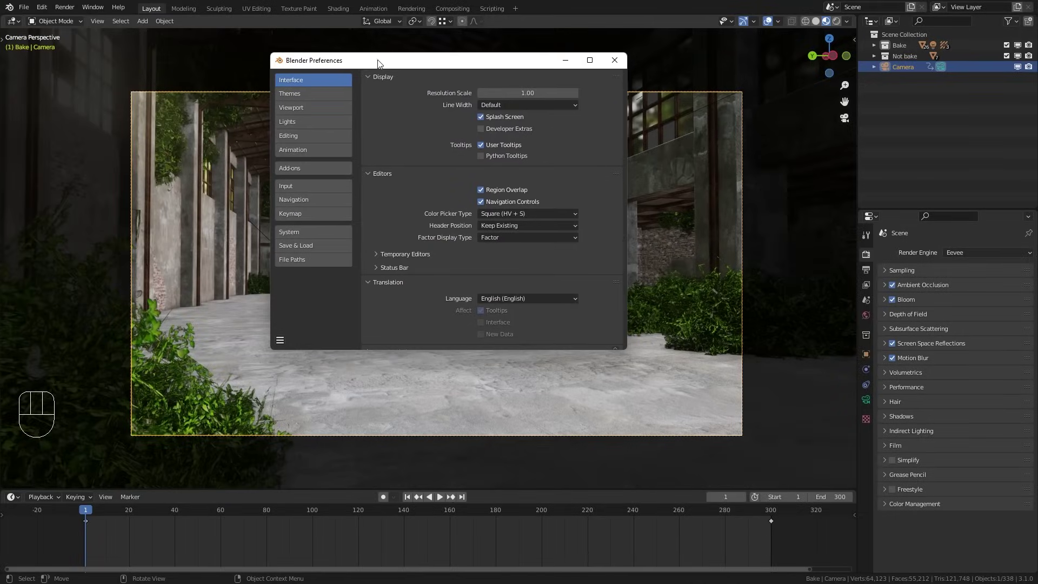
pyautogui.click(293, 169)
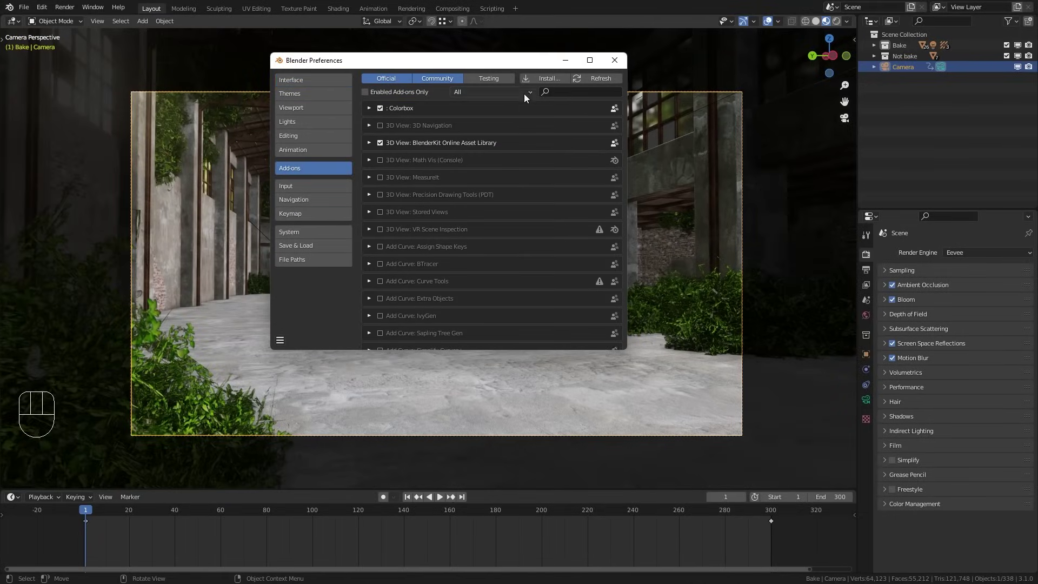
pyautogui.click(549, 76)
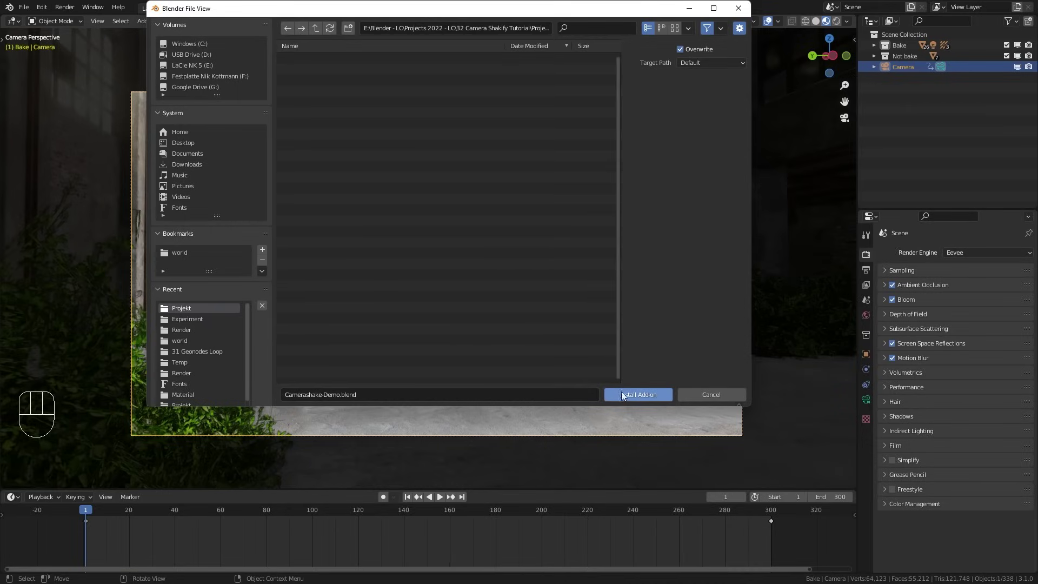
pyautogui.click(713, 395)
# Step: Find the Camera Shakify add-on by searching for "camera sha", make sure it is enabled, and close the preferences
pyautogui.click(561, 93)
pyautogui.write('c')
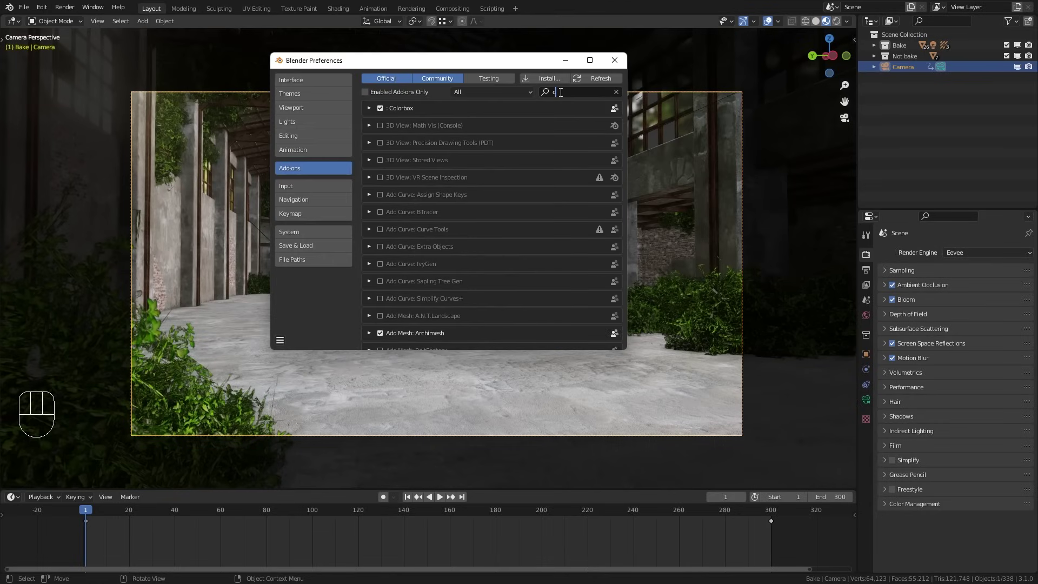
pyautogui.write('amera sha')
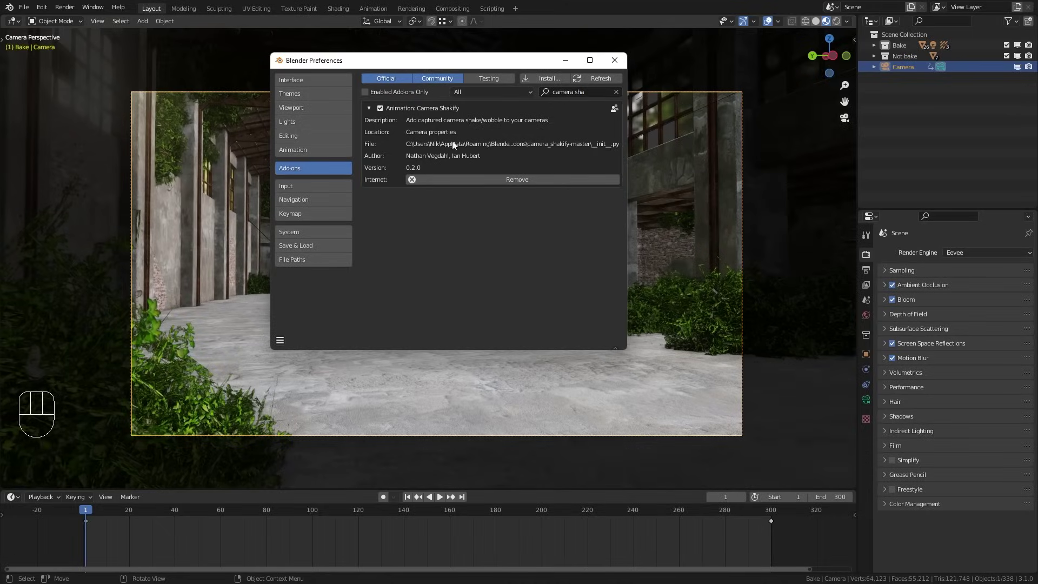
pyautogui.click(380, 108)
pyautogui.click(380, 107)
pyautogui.hotkey('alt', 'F4')
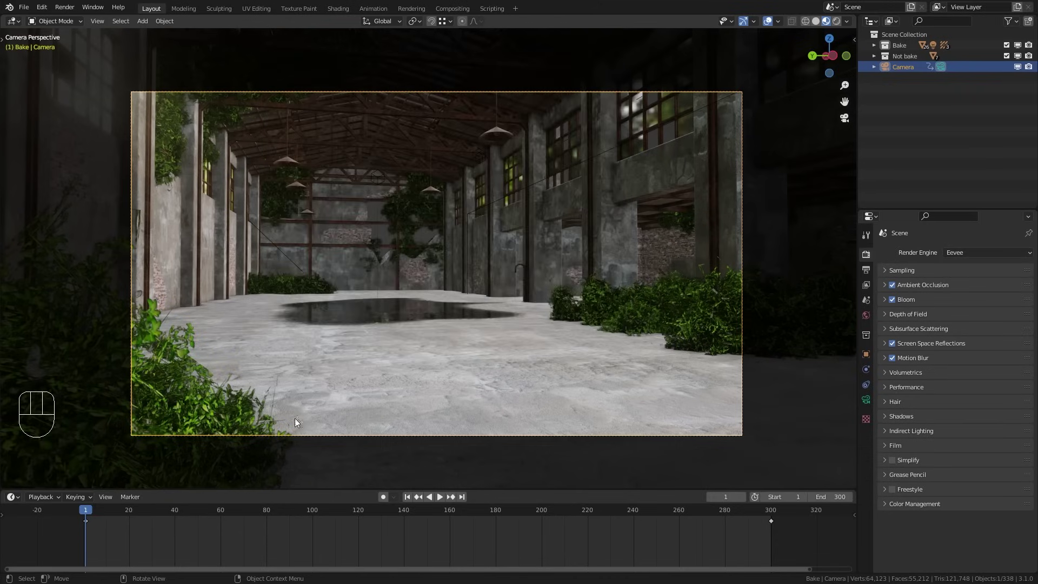
# Step: Play the animation and add a Camera Shakify shake in the camera's data properties
pyautogui.click(441, 496)
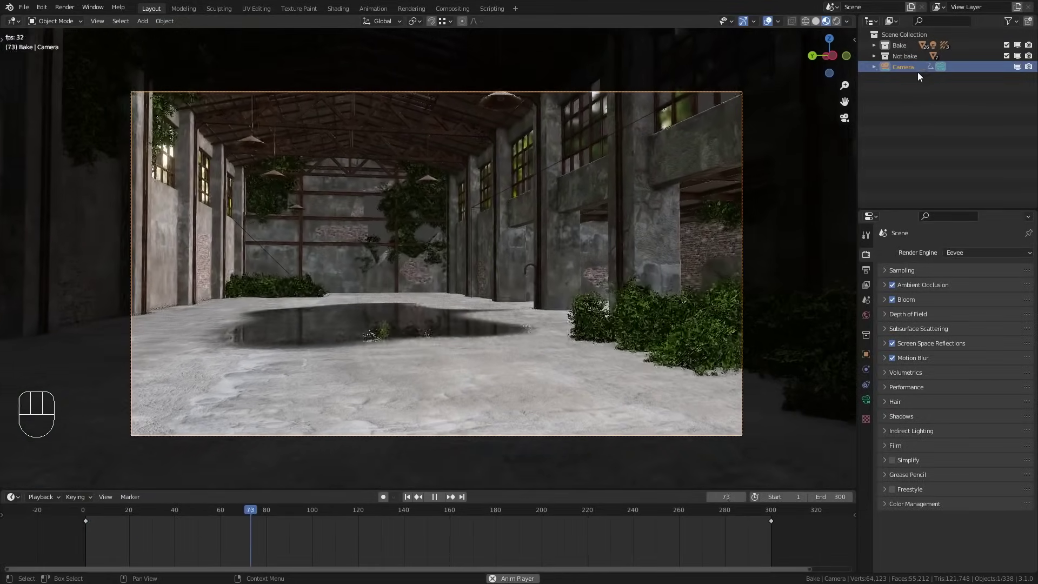
pyautogui.click(866, 399)
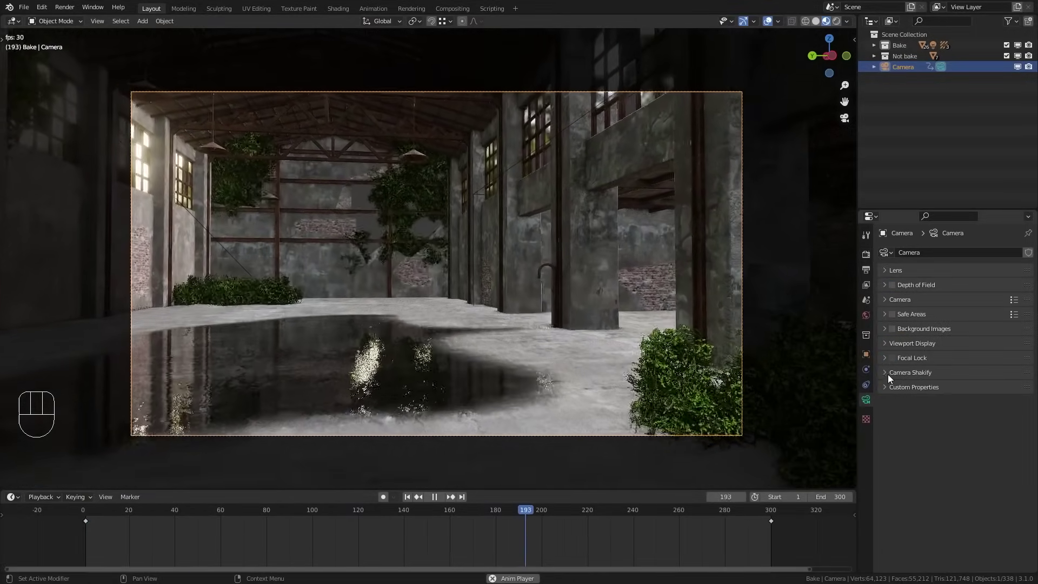
pyautogui.click(887, 373)
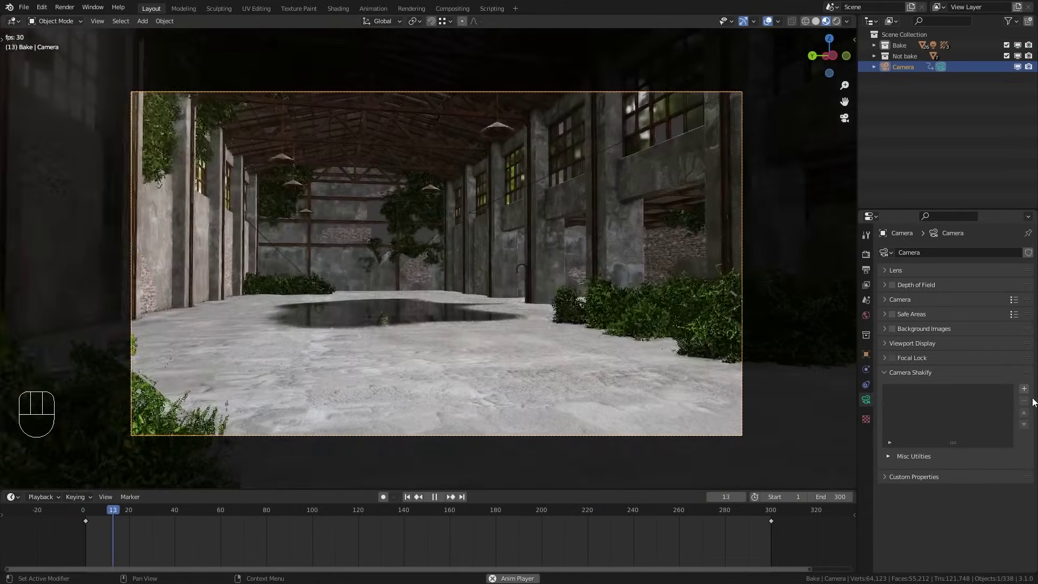
pyautogui.click(1025, 390)
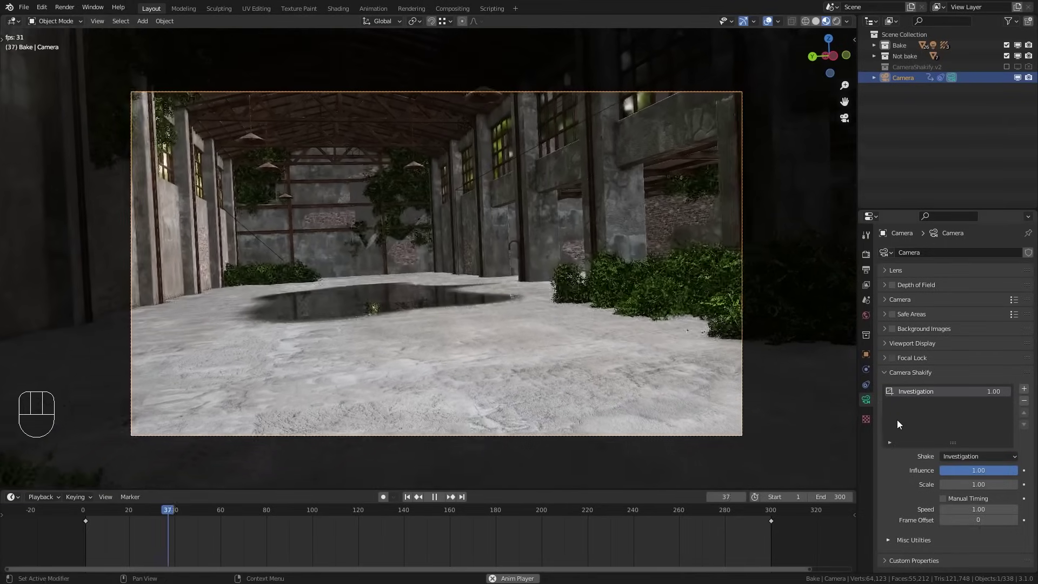
# Step: Try the shake types The Zeek (2D), Spaceship Shake (2D), Bike On Gravel (2D) and Out Car Window during playback
pyautogui.click(960, 456)
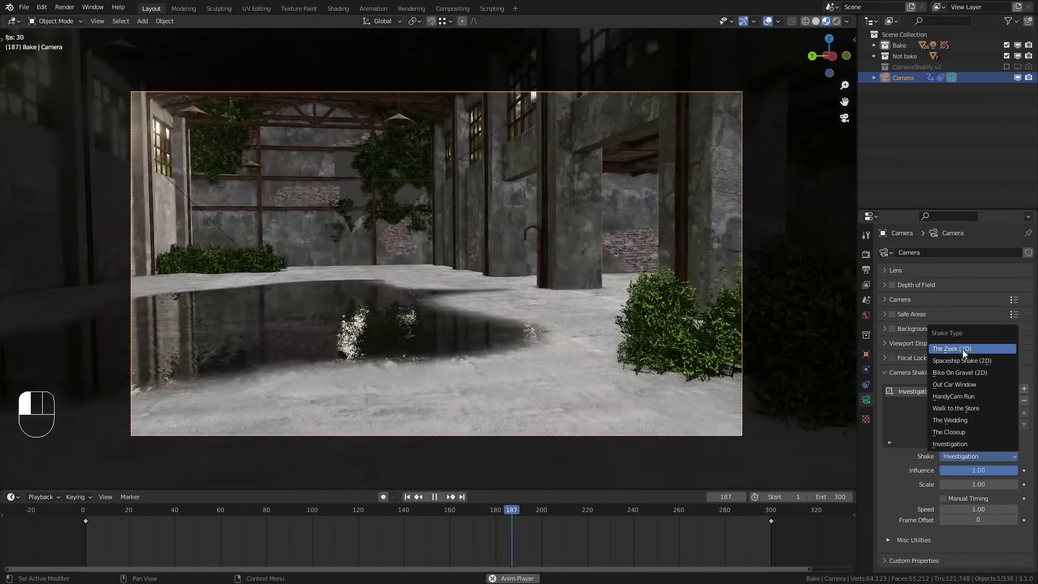
pyautogui.click(963, 350)
pyautogui.click(976, 458)
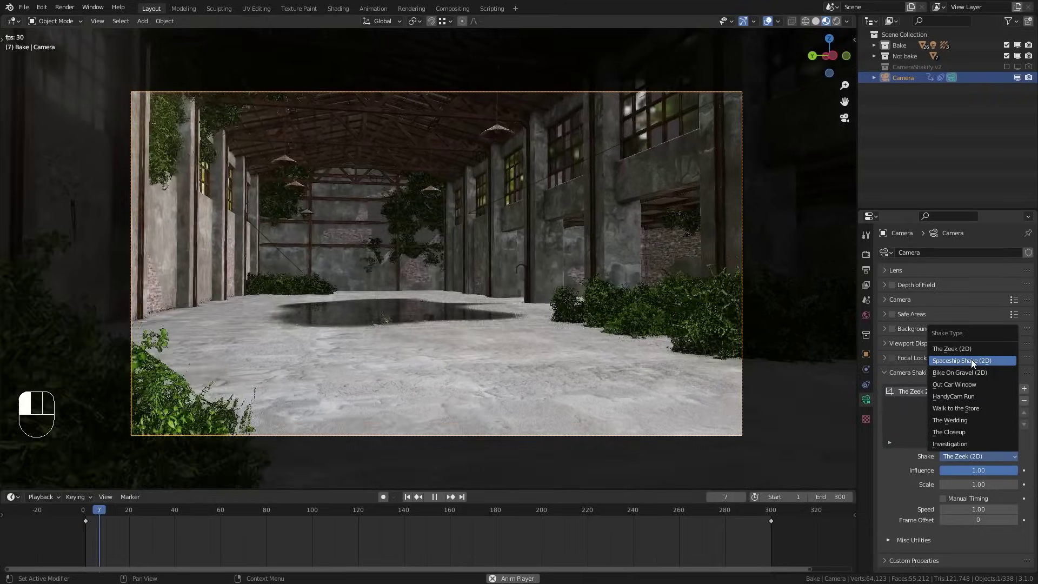
pyautogui.click(971, 360)
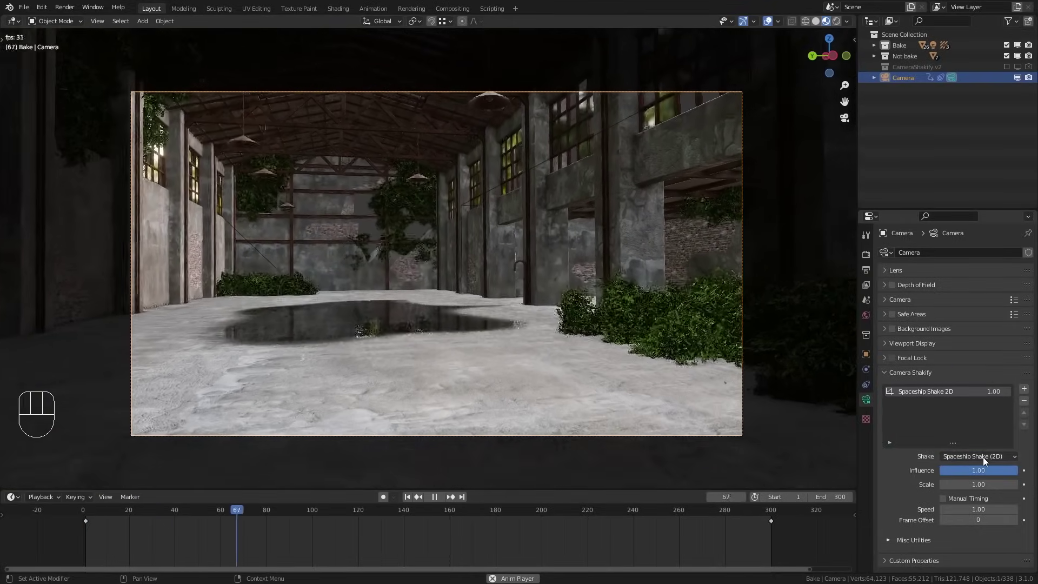
pyautogui.click(984, 456)
pyautogui.click(965, 372)
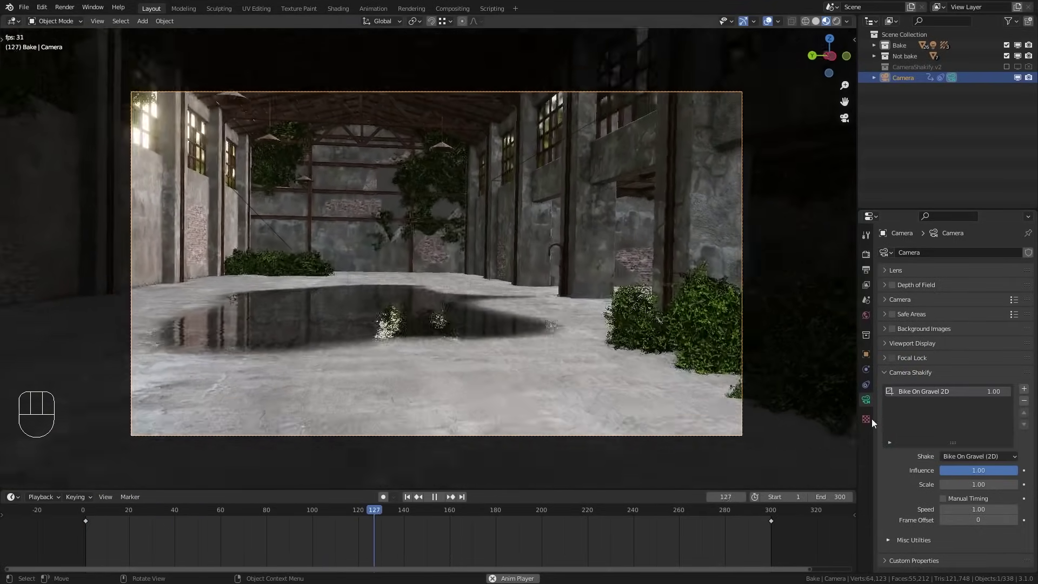
pyautogui.click(968, 456)
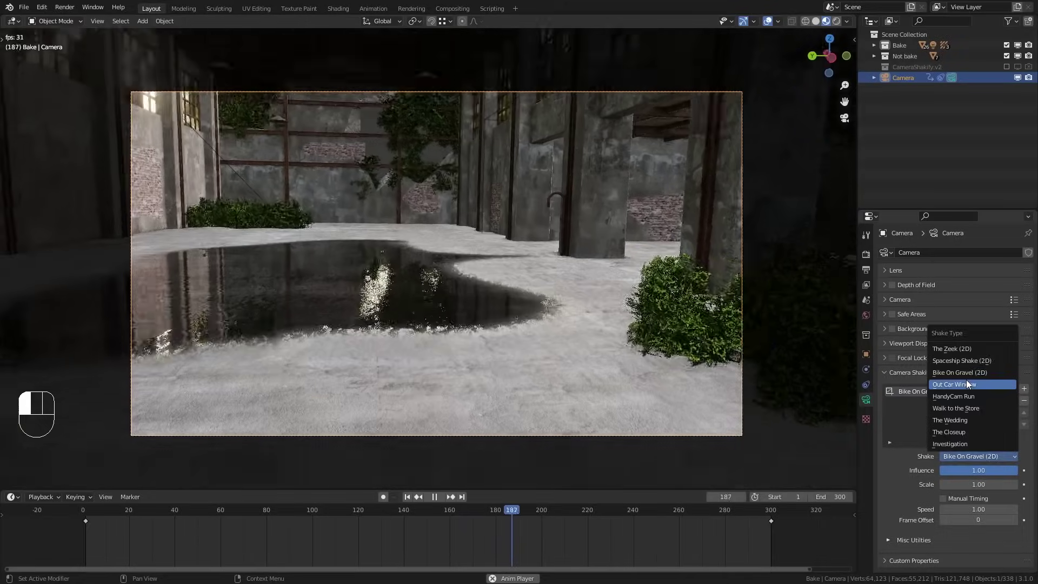
pyautogui.click(966, 382)
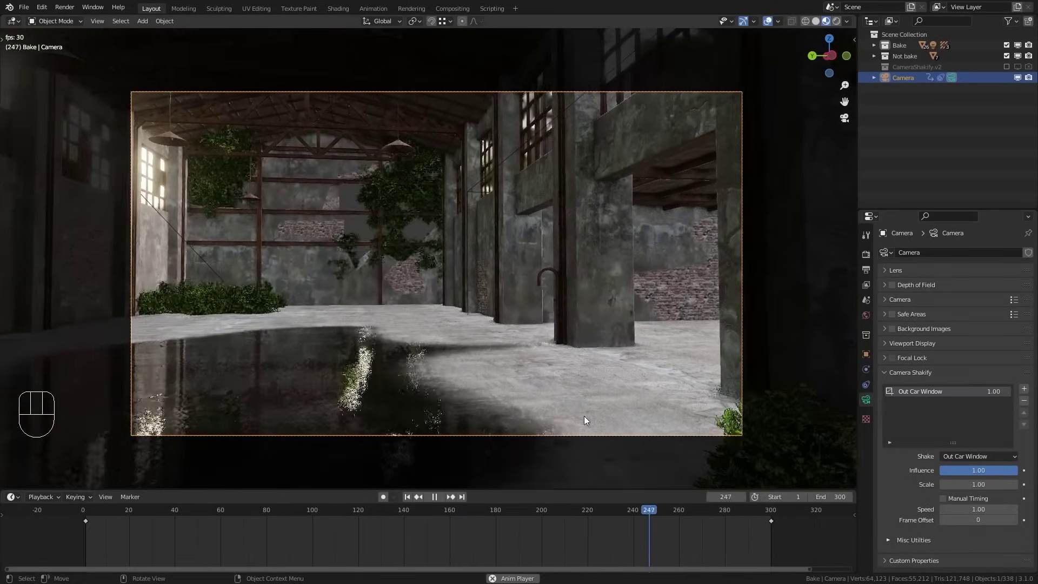
# Step: Set the camera's shake type to Walk to the Store and its influence to 0.45
pyautogui.click(973, 455)
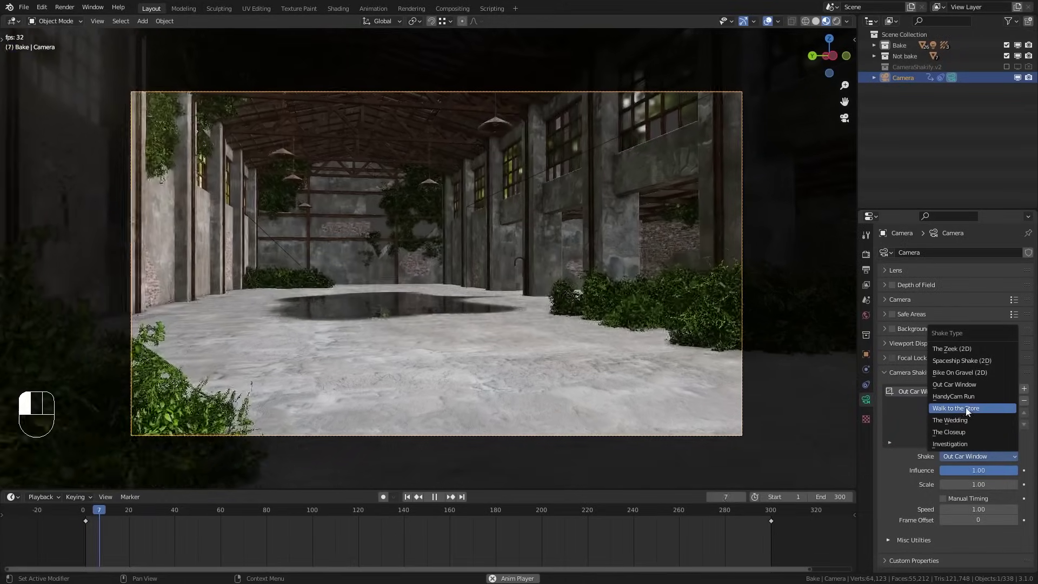
pyautogui.click(962, 408)
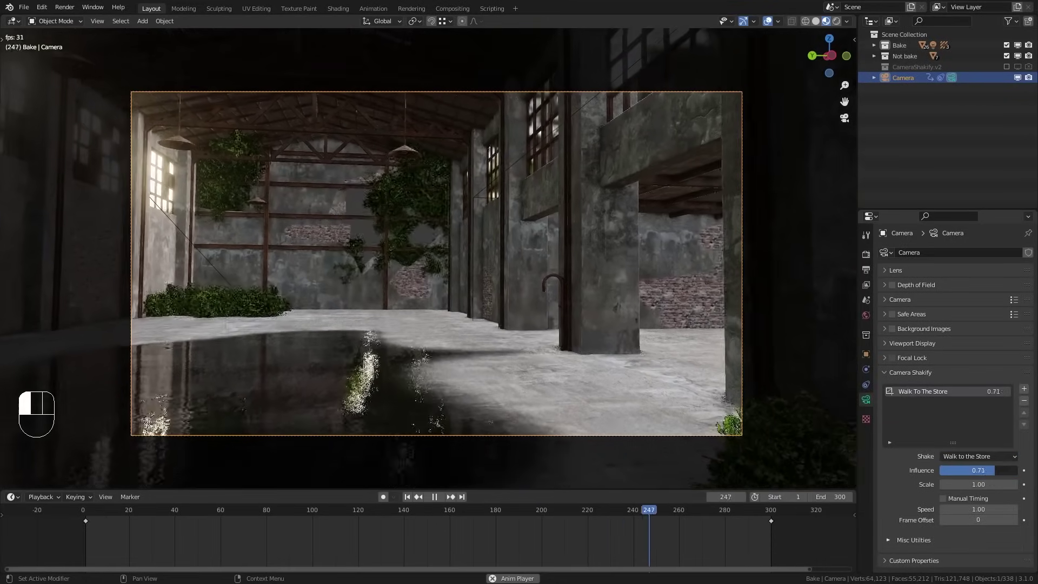
pyautogui.moveTo(997, 471); pyautogui.dragTo(981, 473)
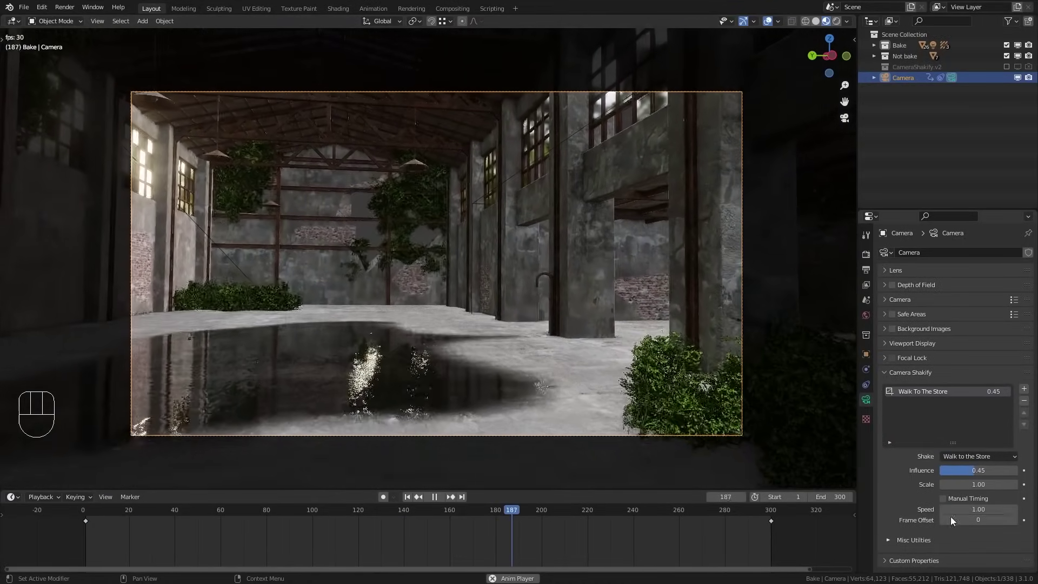
# Step: Try the Walk to the Store shake at speed 3 and at speed 0.5
pyautogui.click(978, 509)
pyautogui.write('2')
pyautogui.press('BackSpace')
pyautogui.write('3')
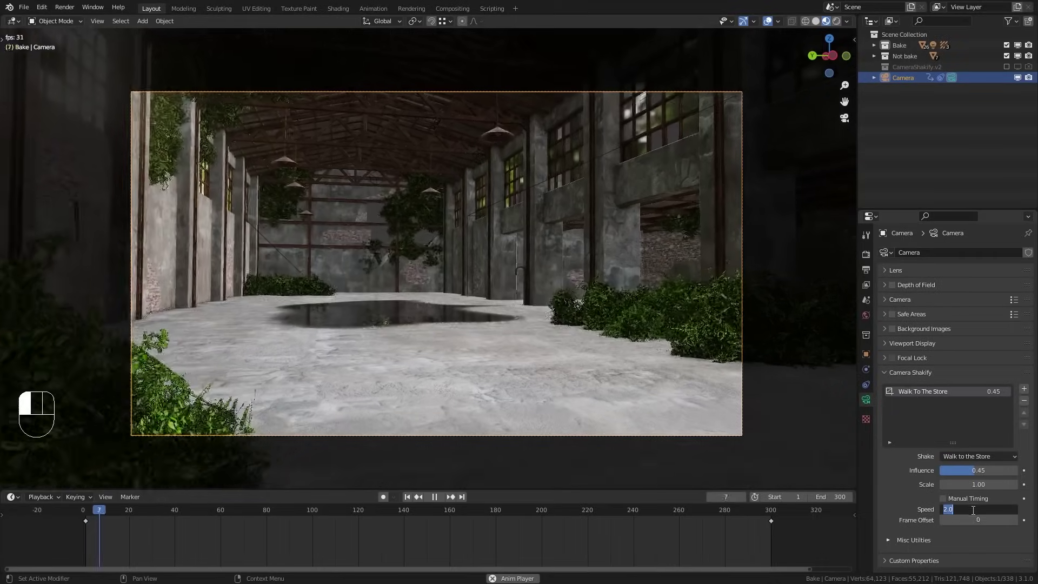
pyautogui.press('Return')
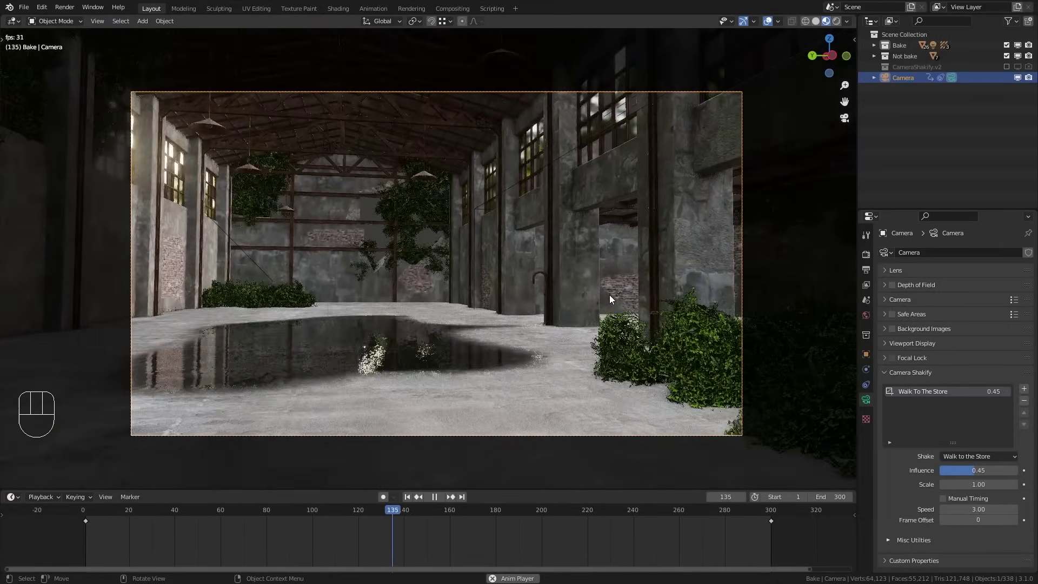
pyautogui.click(986, 509)
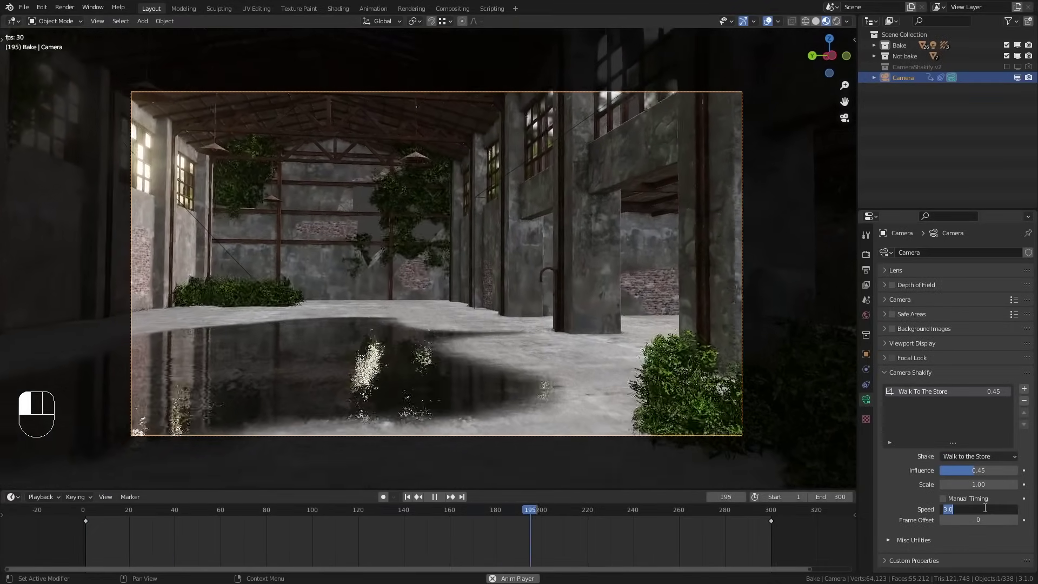
pyautogui.write('.5')
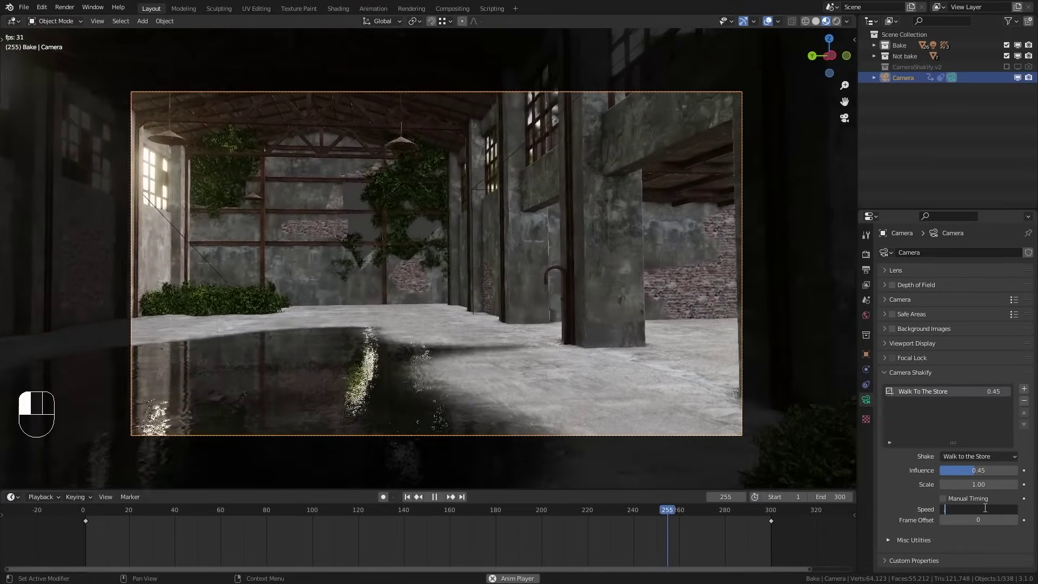
pyautogui.press('Return')
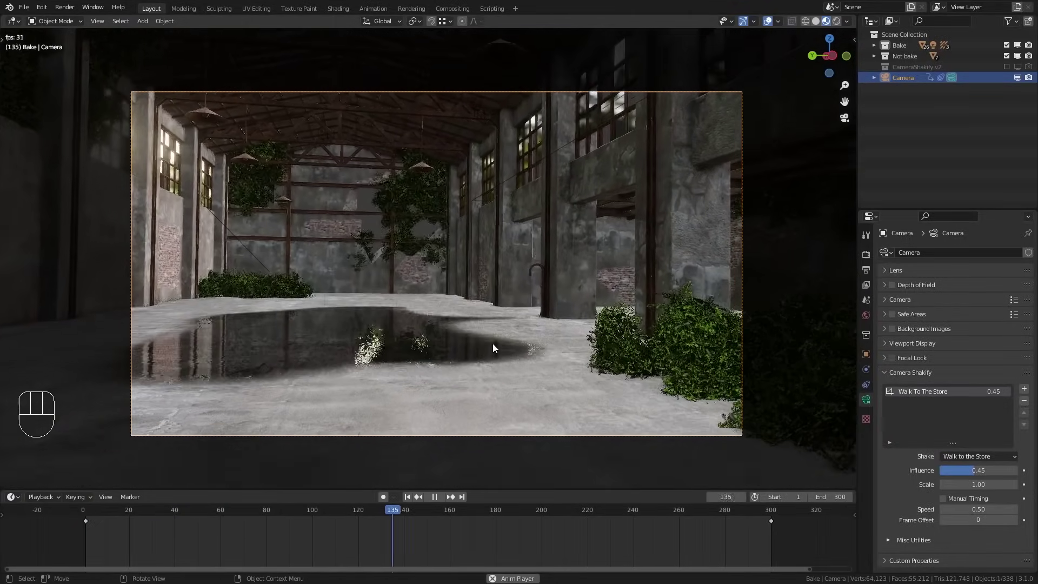
# Step: Set the Walk to the Store shake's speed to 1 and its frame offset to -280
pyautogui.doubleClick(979, 509)
pyautogui.write('1')
pyautogui.press('Return')
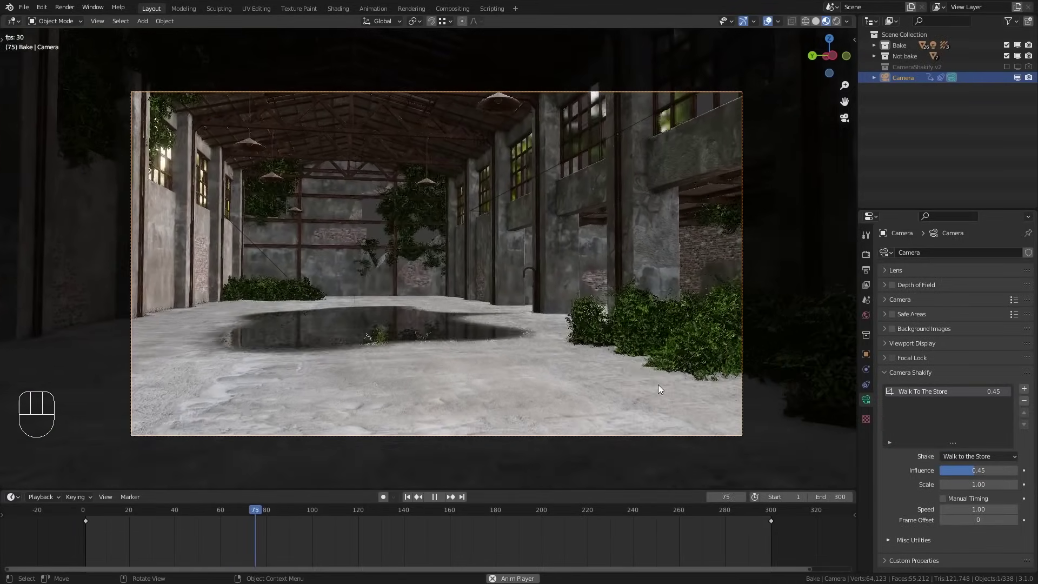
pyautogui.moveTo(946, 519)
pyautogui.mouseDown()
pyautogui.moveTo(911, 517)
pyautogui.moveTo(1024, 519)
pyautogui.moveTo(936, 520)
pyautogui.mouseUp()
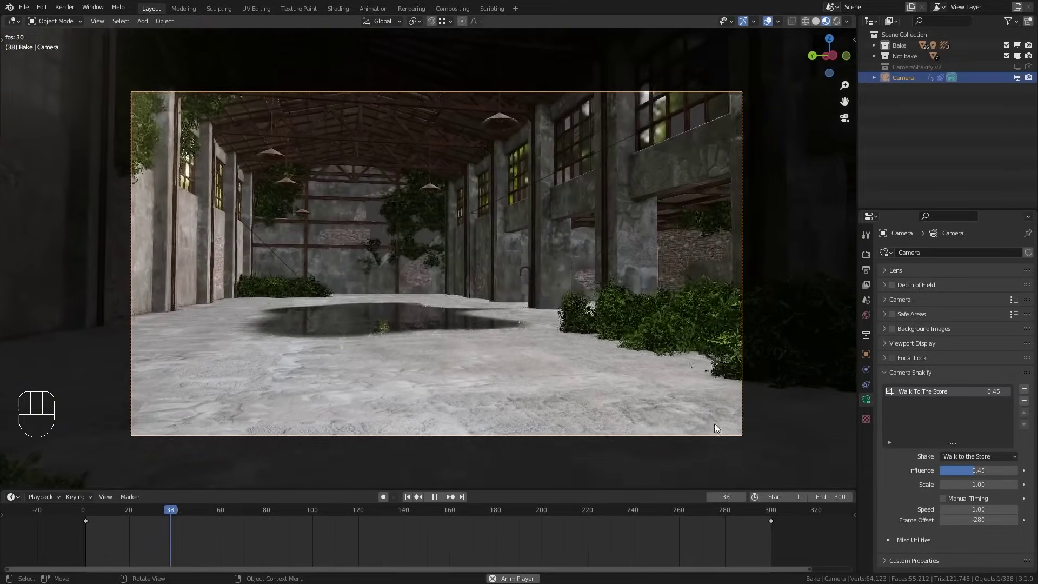
# Step: Add a second shake of type Investigation to the camera's shake list, removing the surplus third entry
pyautogui.click(1025, 390)
pyautogui.click(1024, 390)
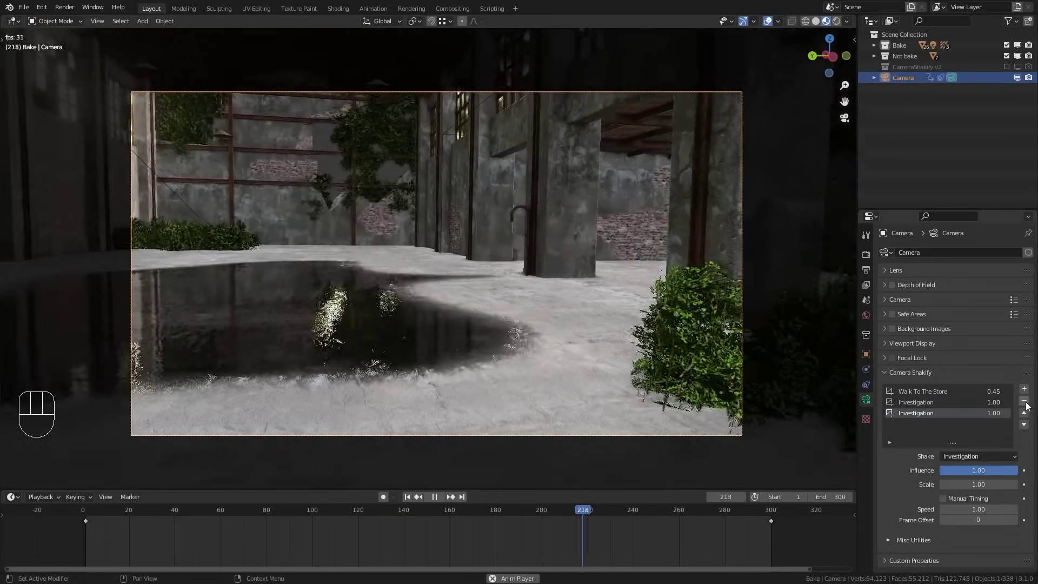
pyautogui.click(1025, 401)
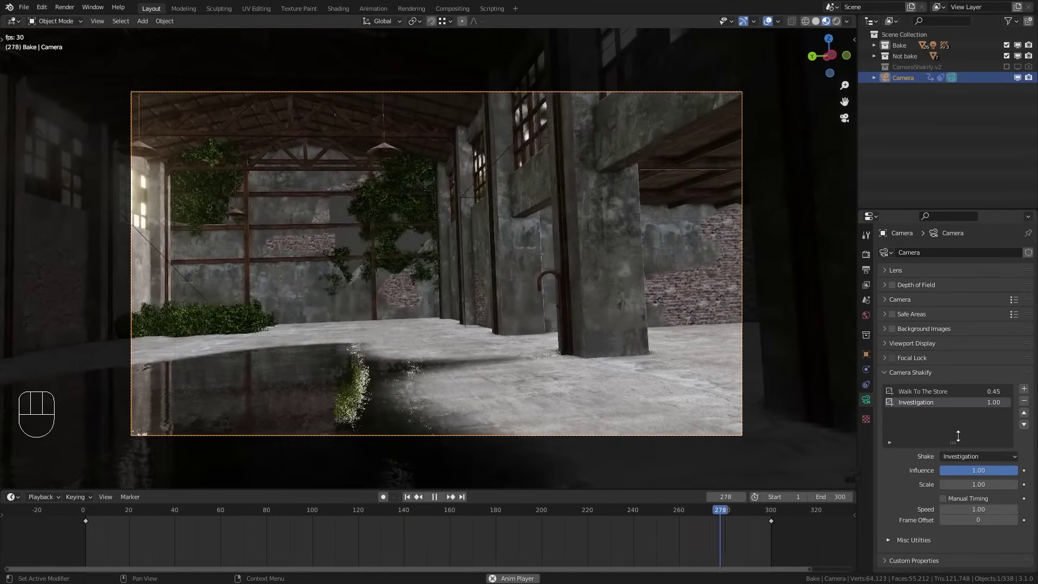
# Step: Extend the animation's end frame to 369 and stop the playback
pyautogui.scroll(-3, 692, 520)
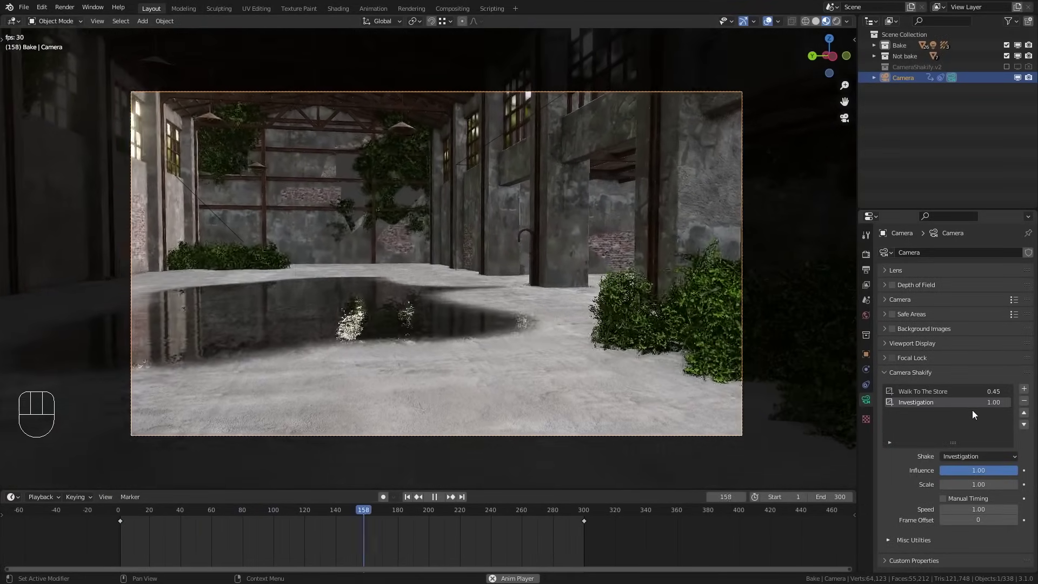
pyautogui.moveTo(823, 497); pyautogui.dragTo(844, 496)
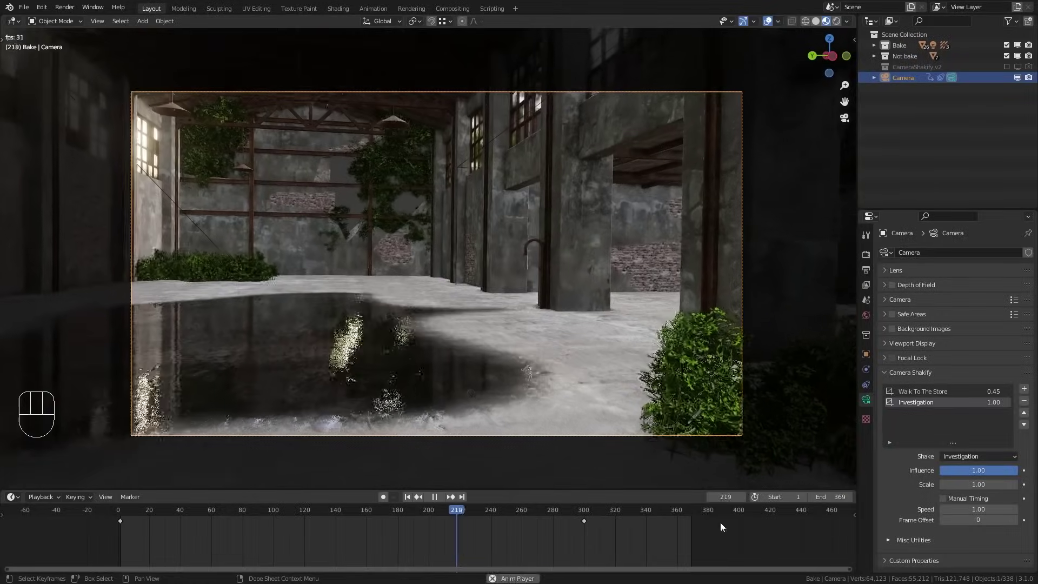
pyautogui.press('space')
# Step: Keyframe the Walk To The Store shake's current influence at frame 260
pyautogui.click(918, 391)
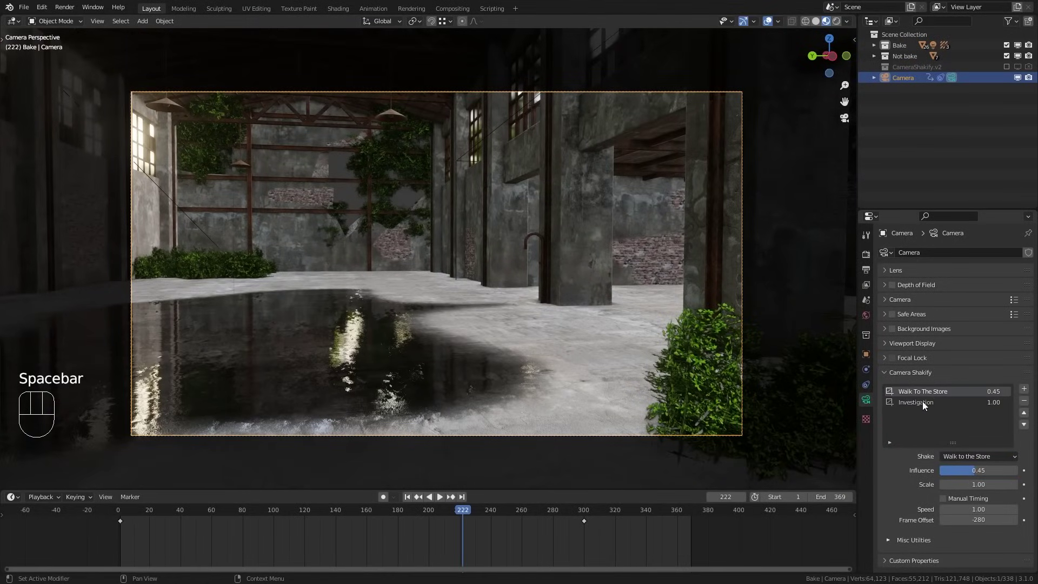
pyautogui.moveTo(465, 509); pyautogui.dragTo(620, 520)
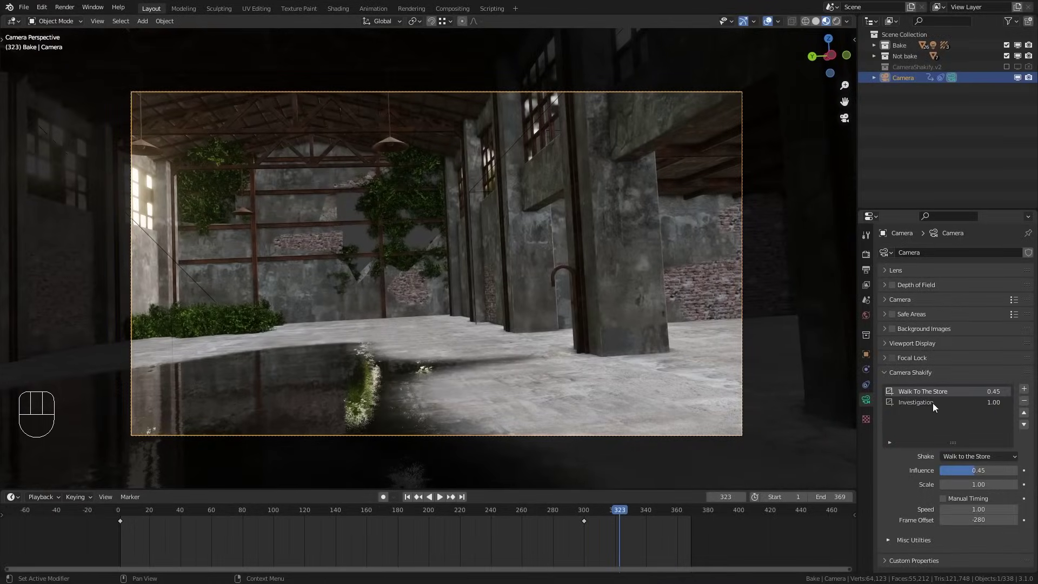
pyautogui.click(933, 404)
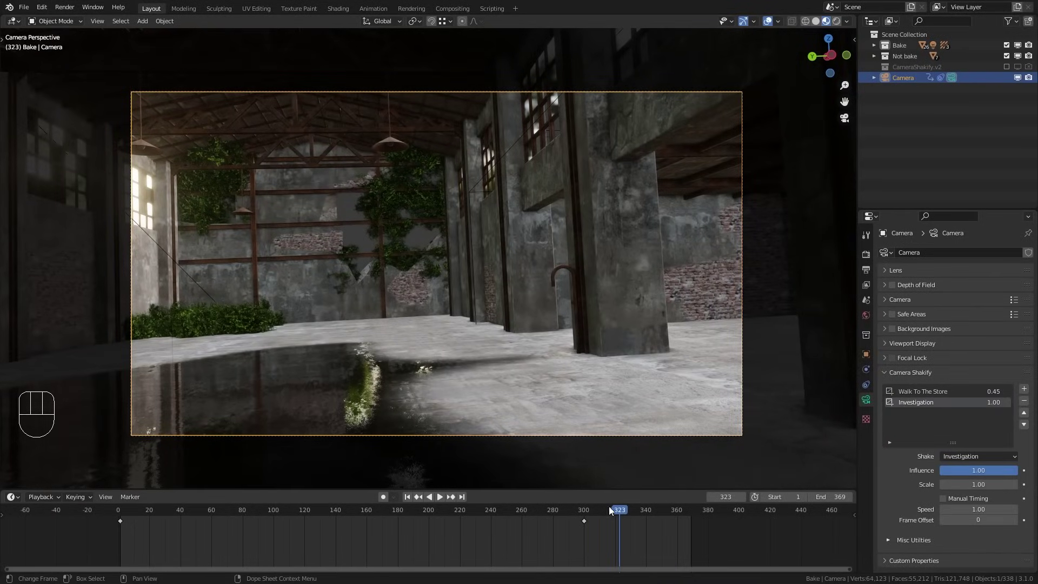
pyautogui.moveTo(609, 506); pyautogui.dragTo(522, 521)
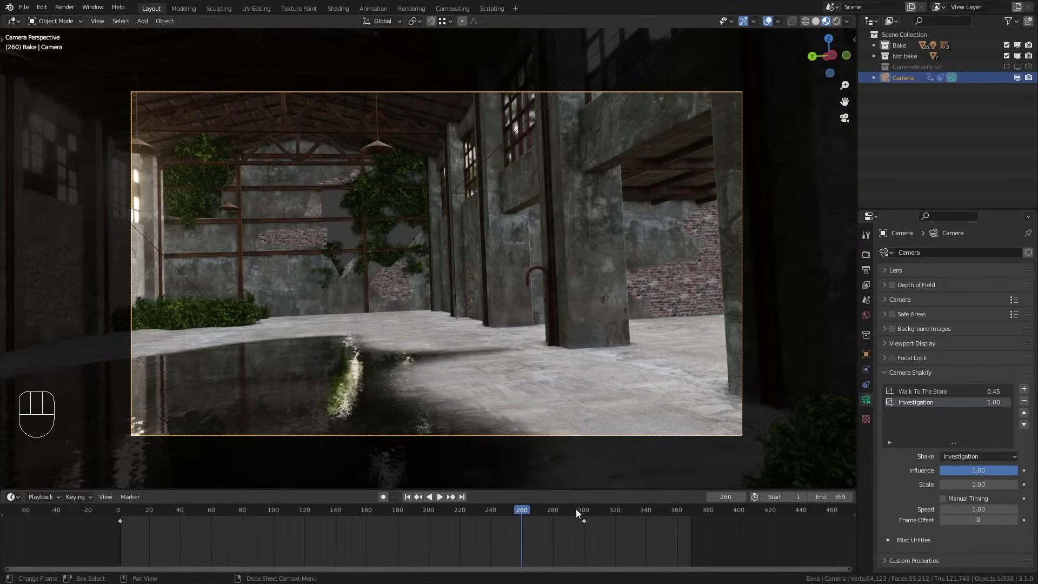
pyautogui.click(917, 389)
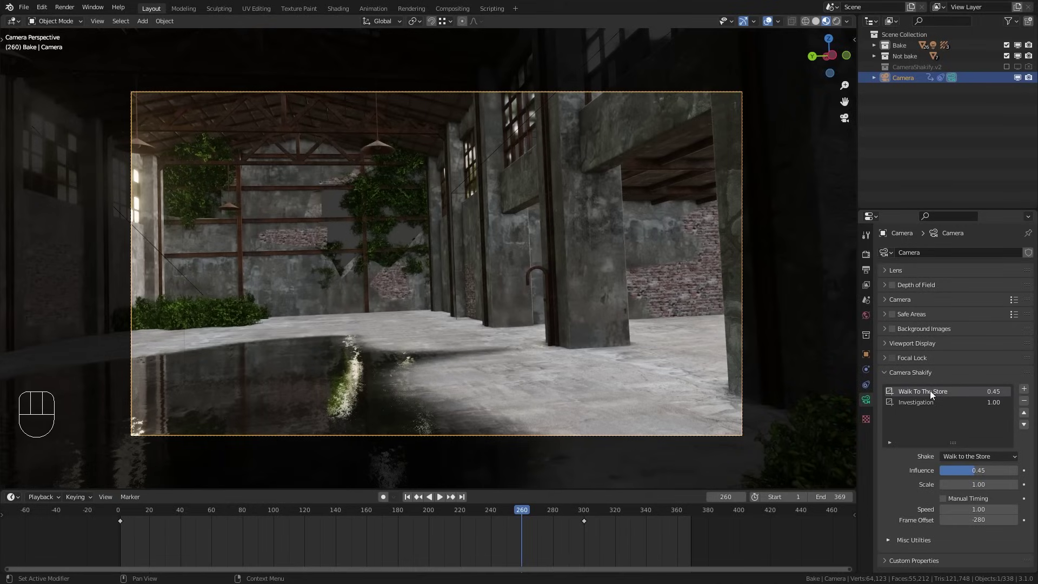
pyautogui.click(1024, 471)
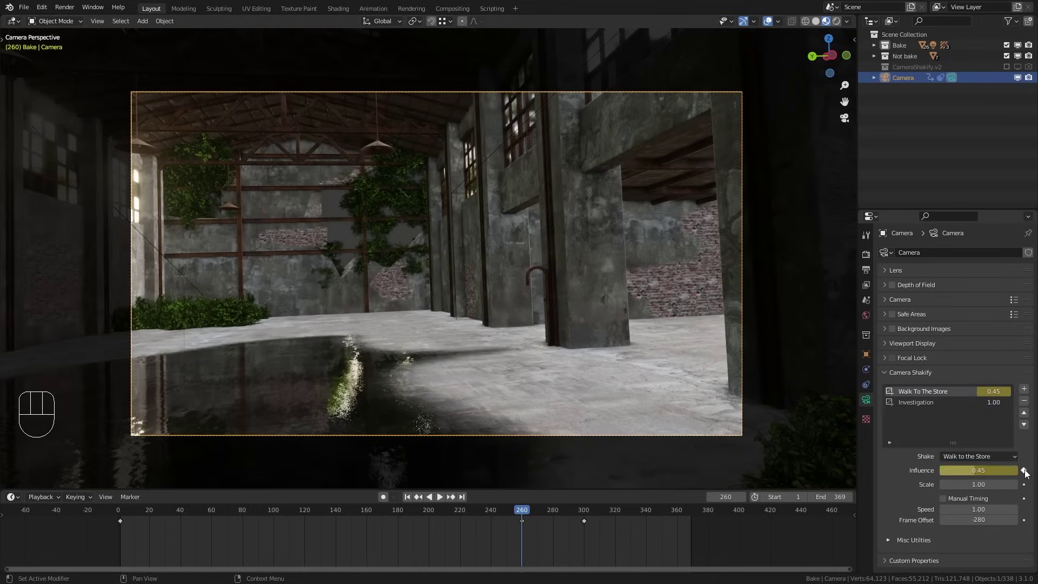
# Step: Set the Walk To The Store shake's influence to 0 at frame 310 and keyframe it there
pyautogui.press('space')
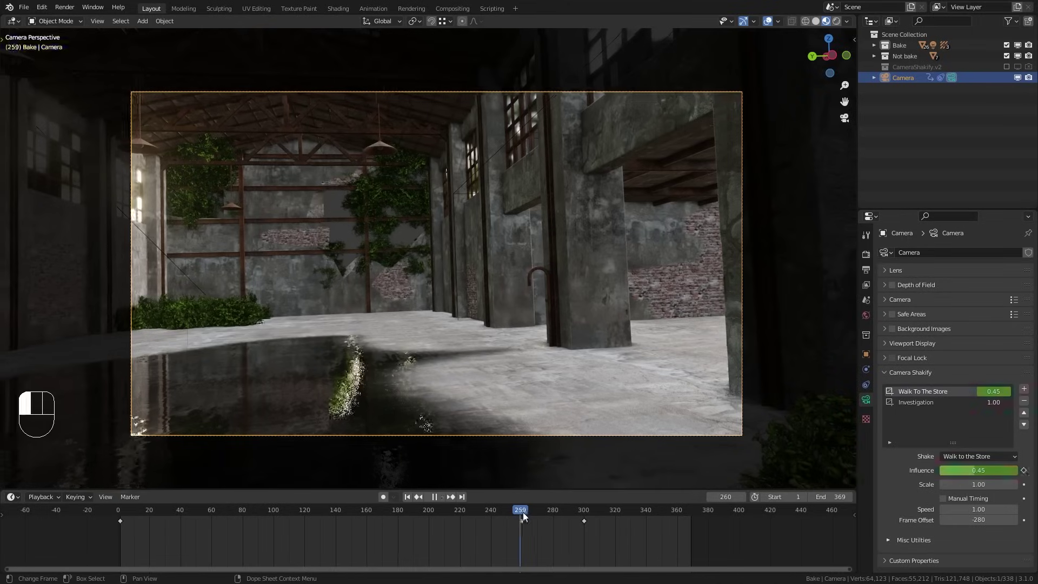
pyautogui.press('space')
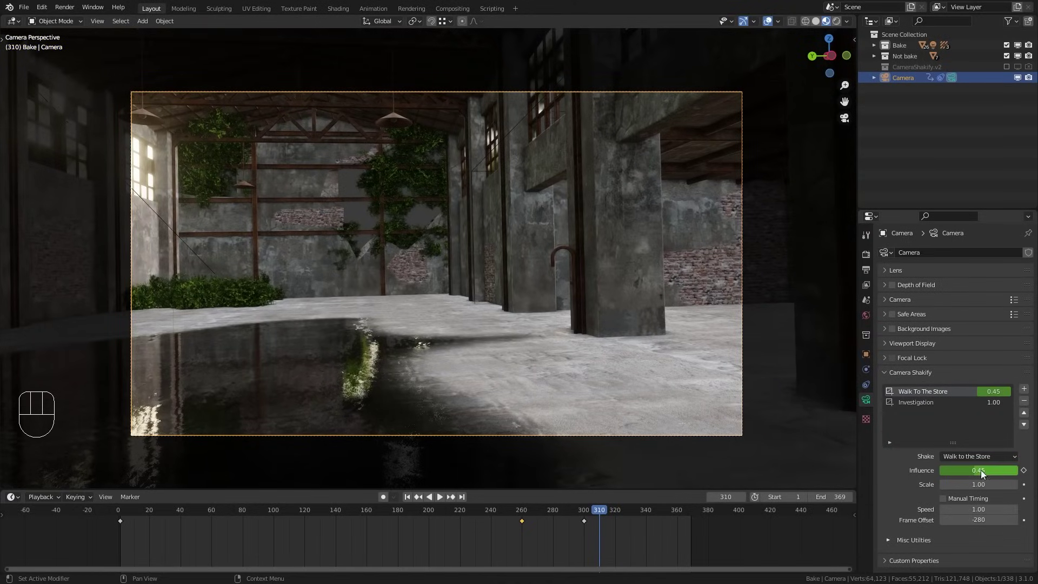
pyautogui.press('BackSpace')
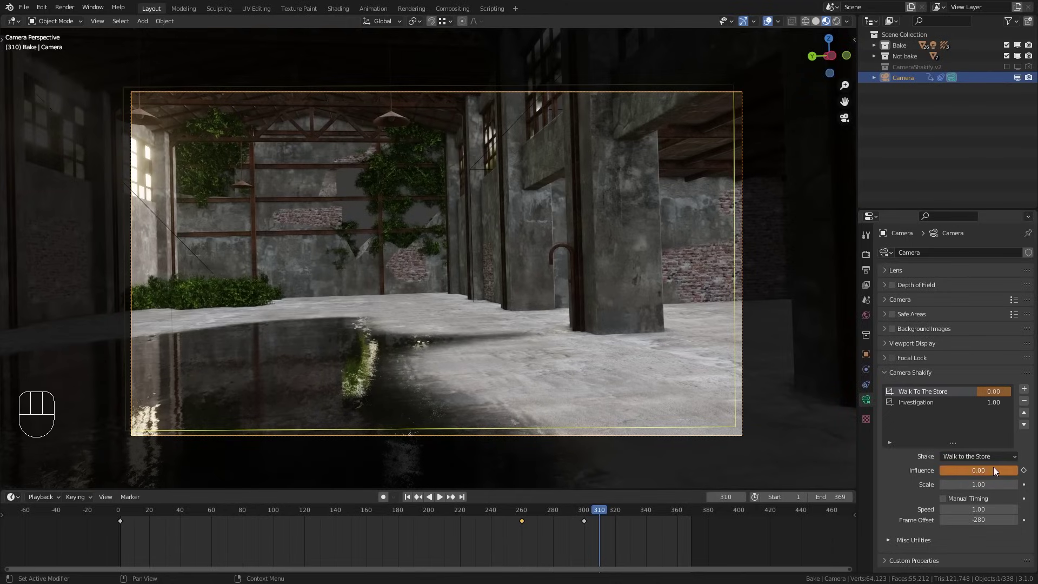
pyautogui.click(1025, 471)
# Step: Set the Investigation shake's influence to 0 at frame 260 and keyframe it there
pyautogui.click(917, 403)
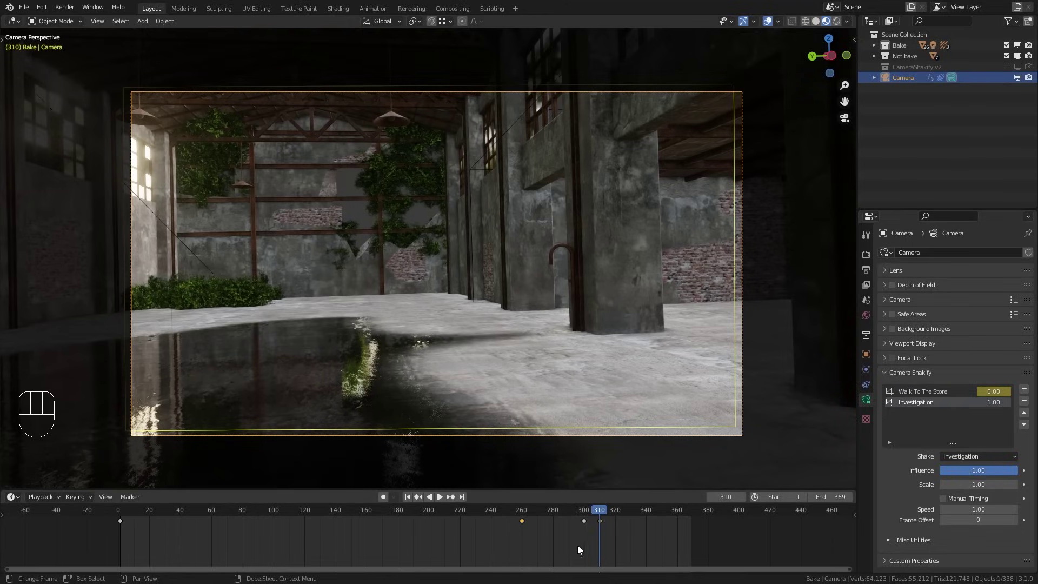
pyautogui.moveTo(589, 512); pyautogui.dragTo(522, 526)
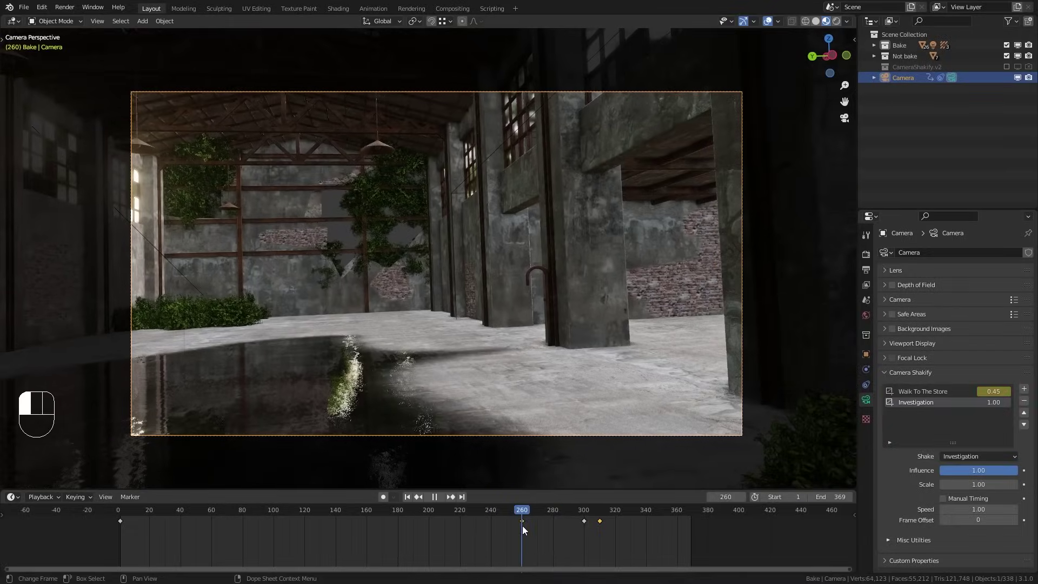
pyautogui.moveTo(984, 471); pyautogui.dragTo(941, 471)
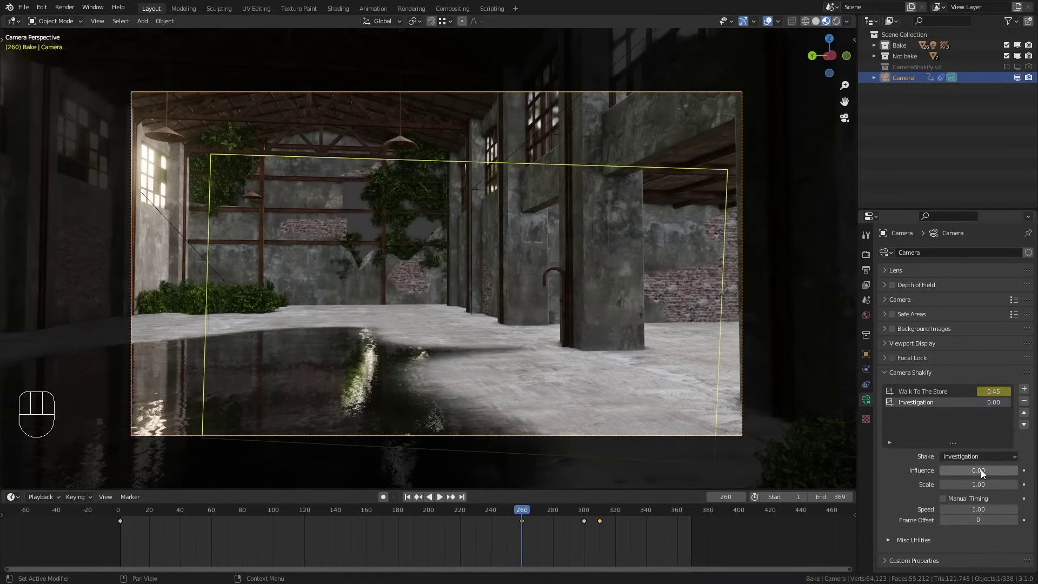
pyautogui.click(1025, 471)
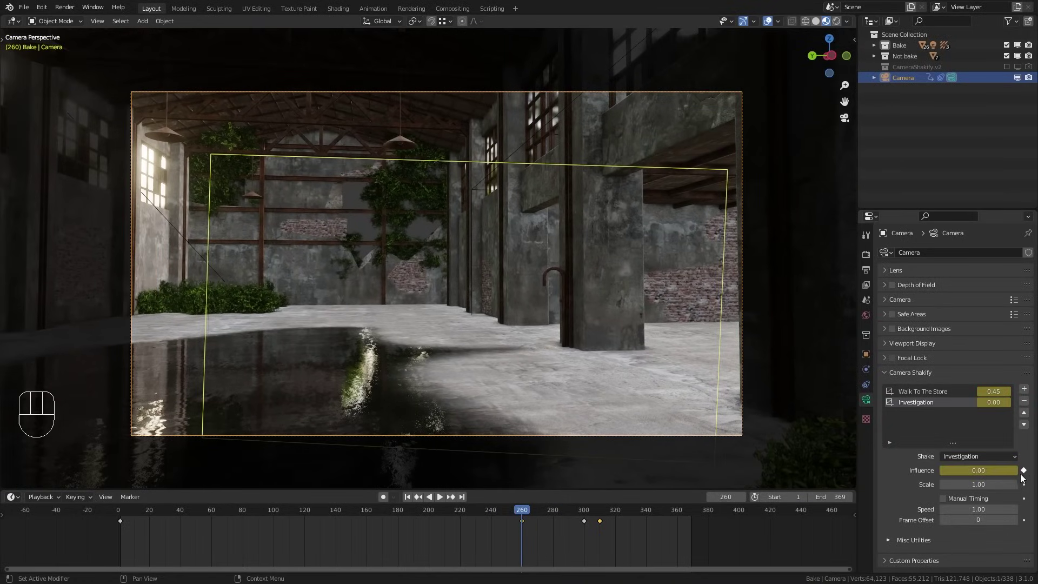
# Step: Set the Investigation shake's influence to 0.5 at frame 310 and keyframe it there
pyautogui.press('space')
pyautogui.click(595, 530)
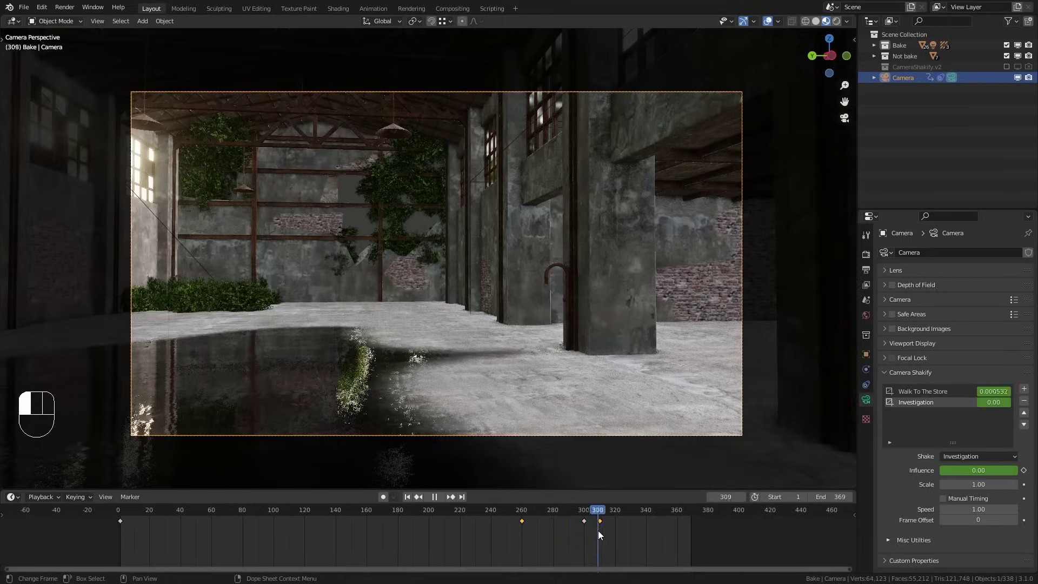
pyautogui.press('space')
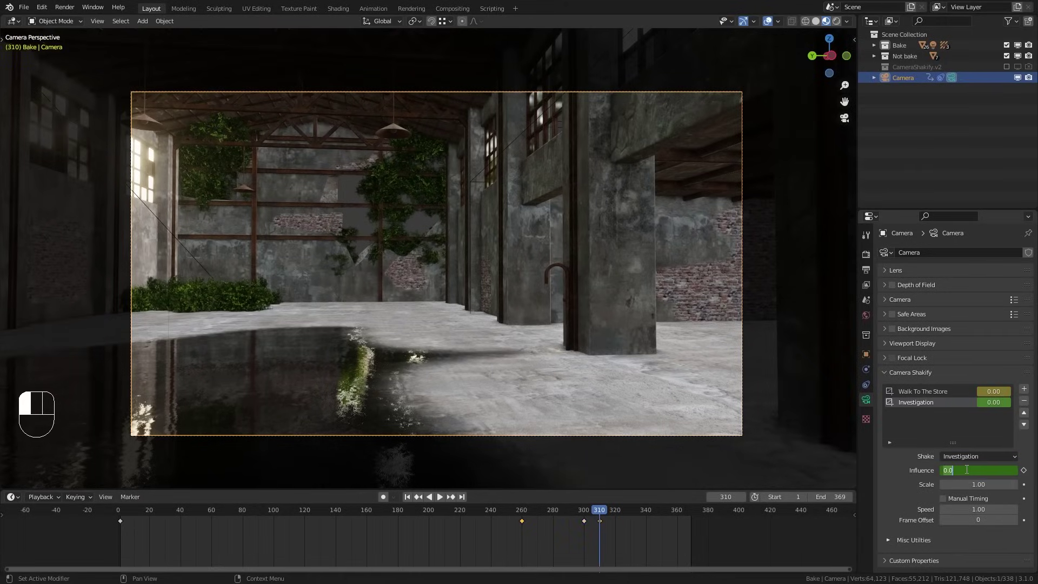
pyautogui.press('Return')
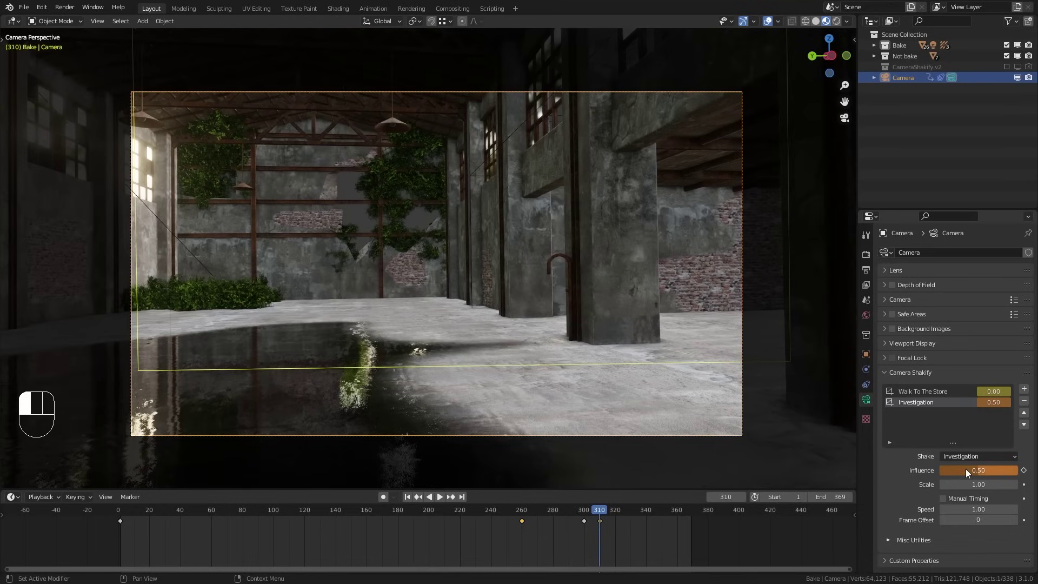
pyautogui.click(1025, 471)
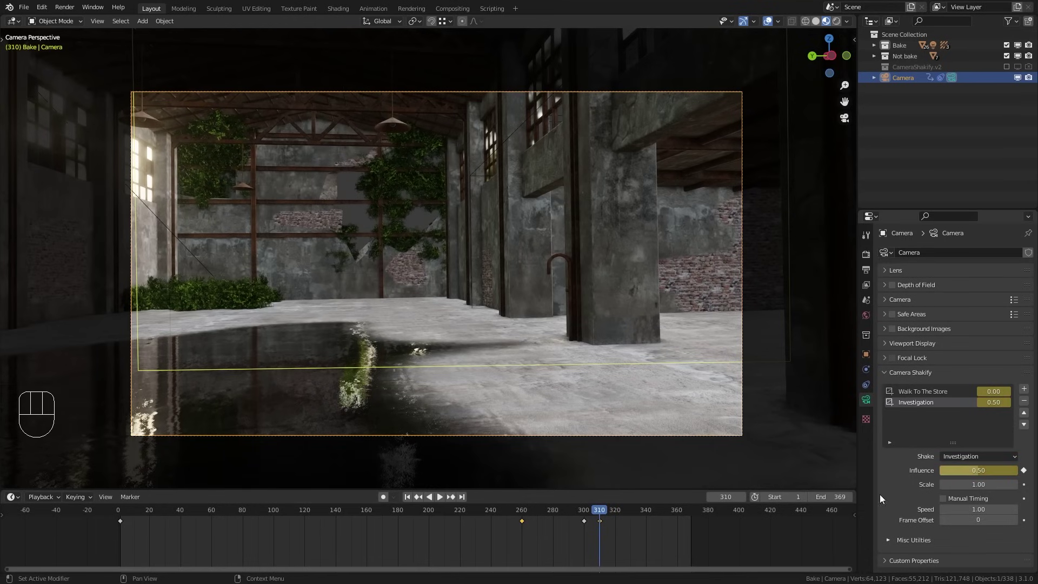
# Step: Play the transition between the two shakes from before frame 260 and extend the animation's end frame to 411
pyautogui.moveTo(578, 512); pyautogui.dragTo(492, 512)
pyautogui.press('space')
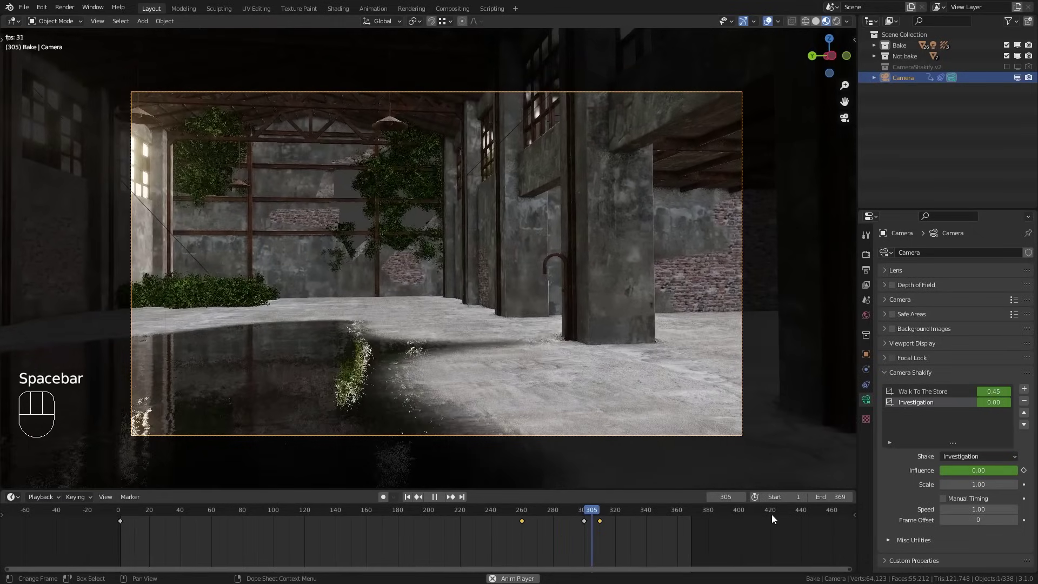
pyautogui.moveTo(843, 497); pyautogui.dragTo(887, 496)
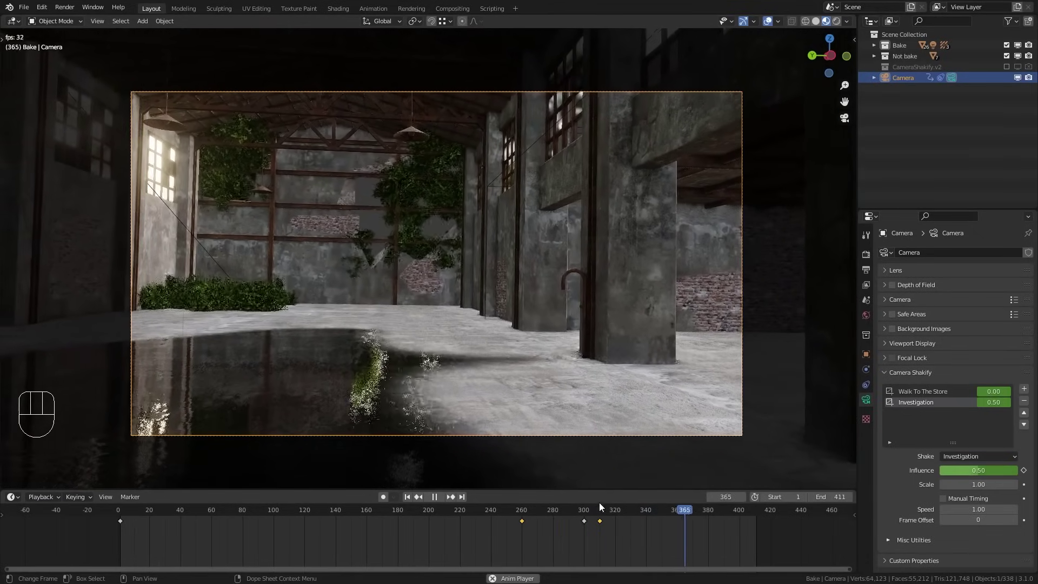